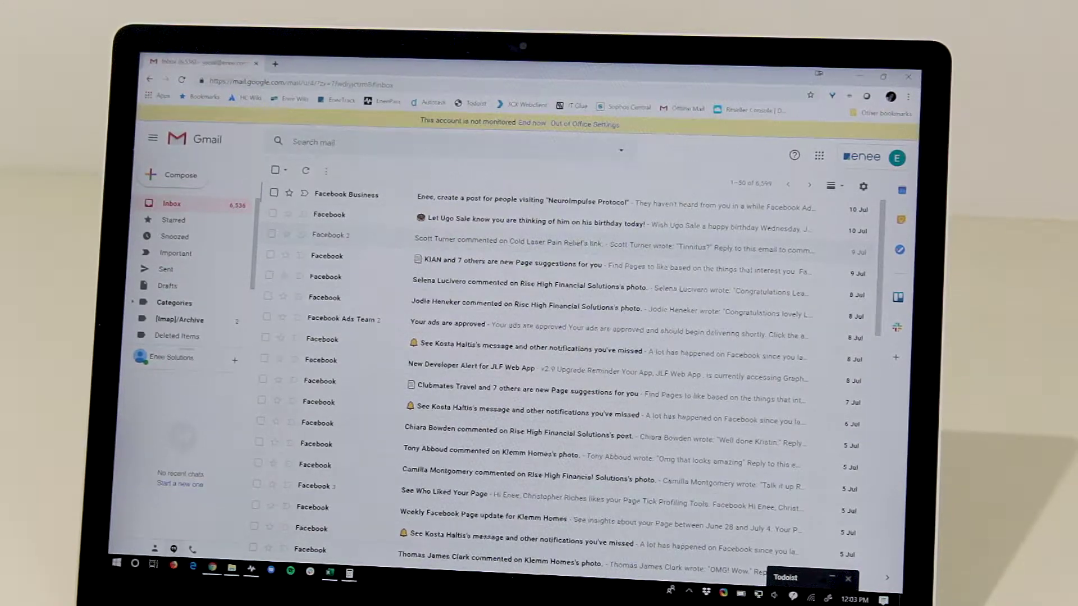
Enable Canned responses (templates) under the Advanced tab of Gmail settings.
{"action": "left_click", "coordinate": [863, 186]}
{"action": "left_click", "coordinate": [812, 251]}
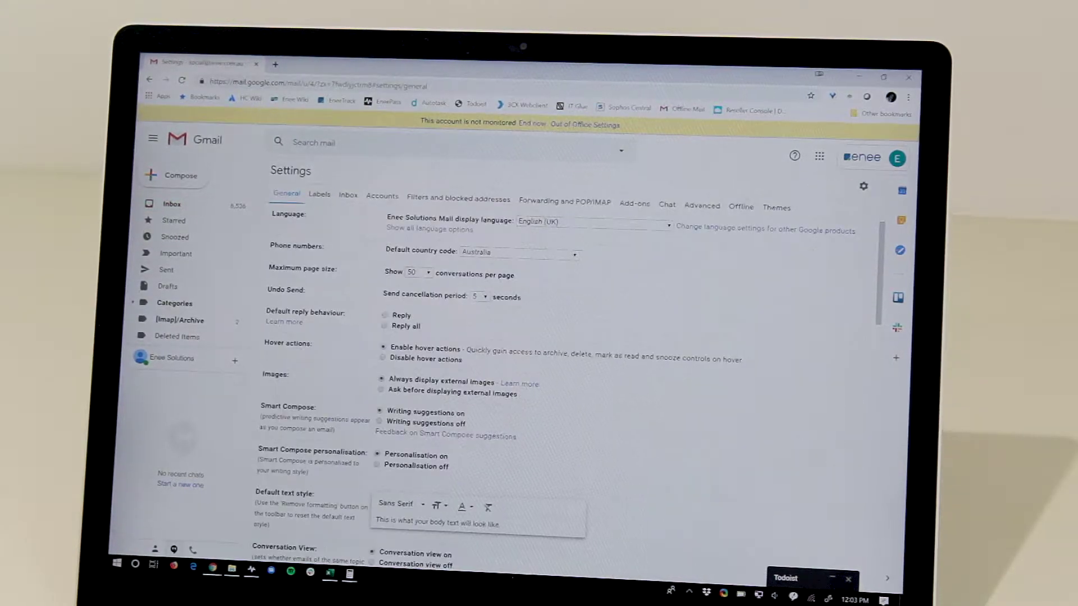
{"action": "left_click", "coordinate": [701, 206]}
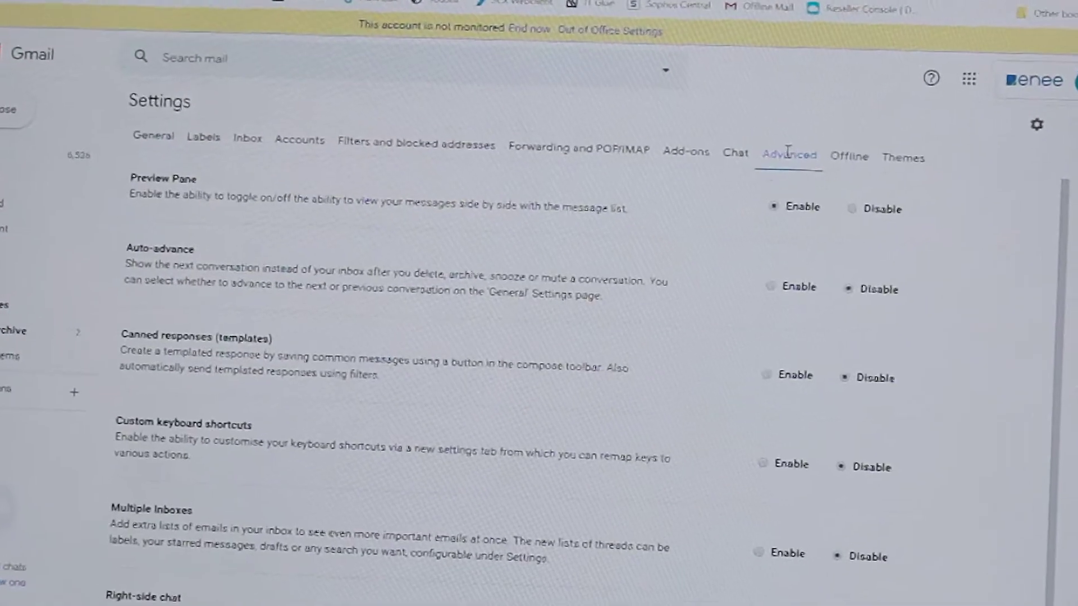
{"action": "scroll", "coordinate": [689, 388], "scroll_direction": "down", "scroll_amount": 1}
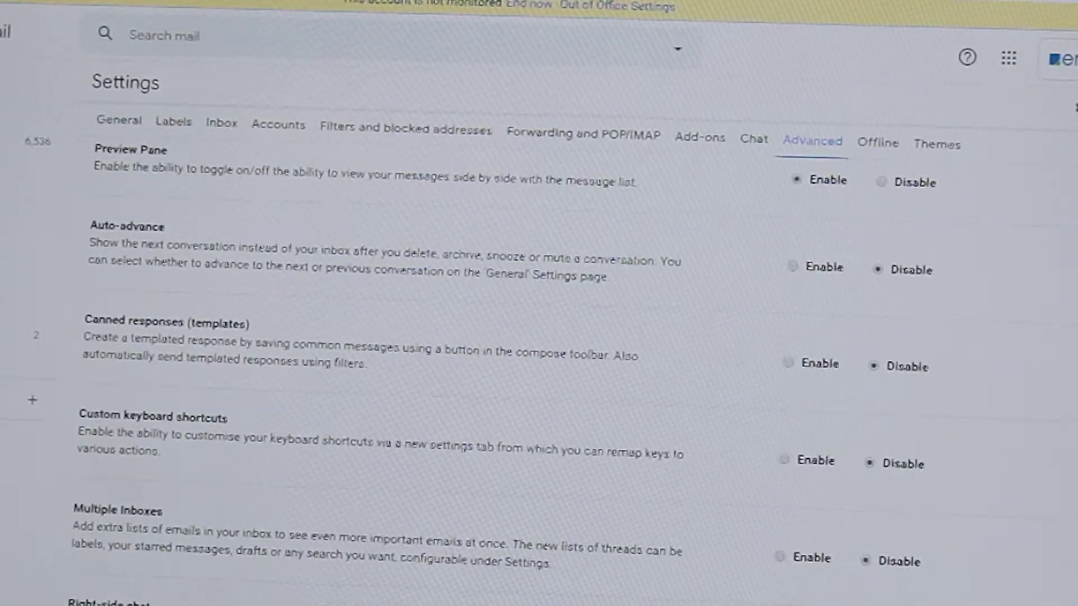
{"action": "left_click", "coordinate": [789, 364]}
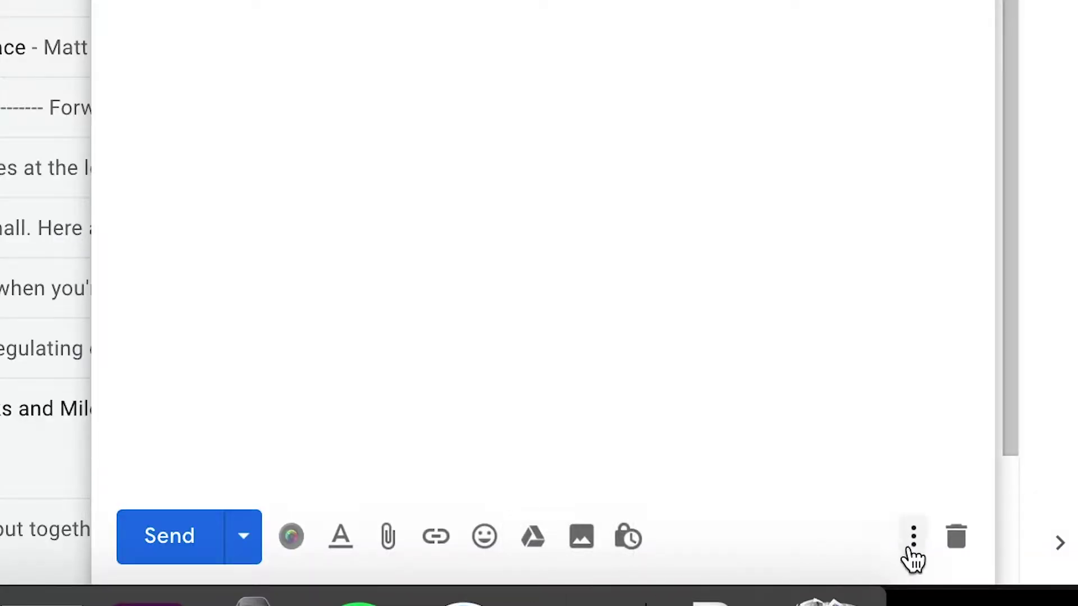
Bring up the More options menu for the Welcome to Enee draft.
{"action": "left_click", "coordinate": [913, 539]}
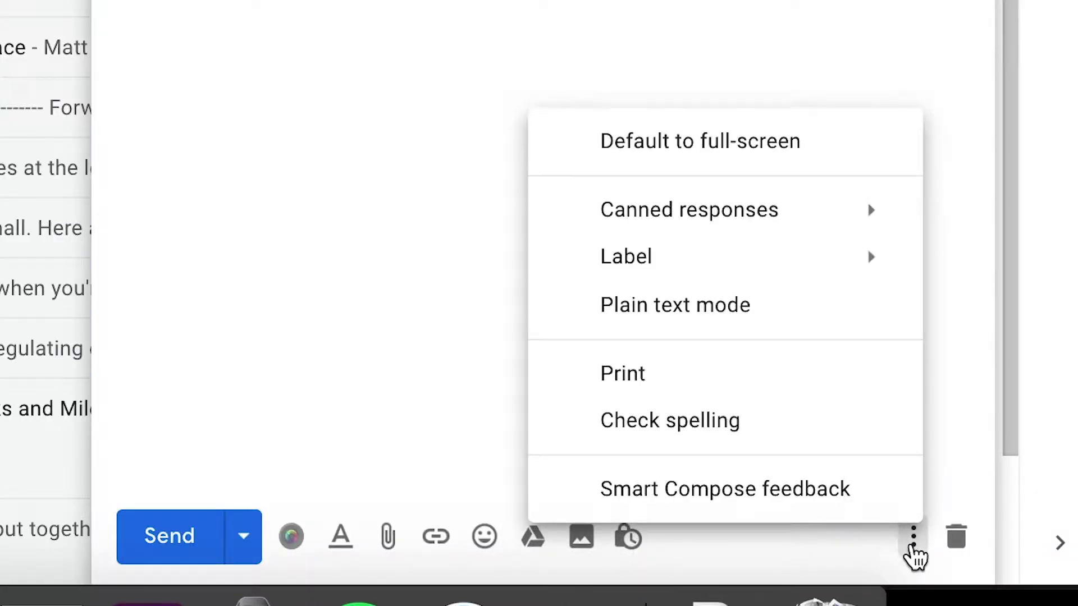
{"action": "mouse_move", "coordinate": [757, 452]}
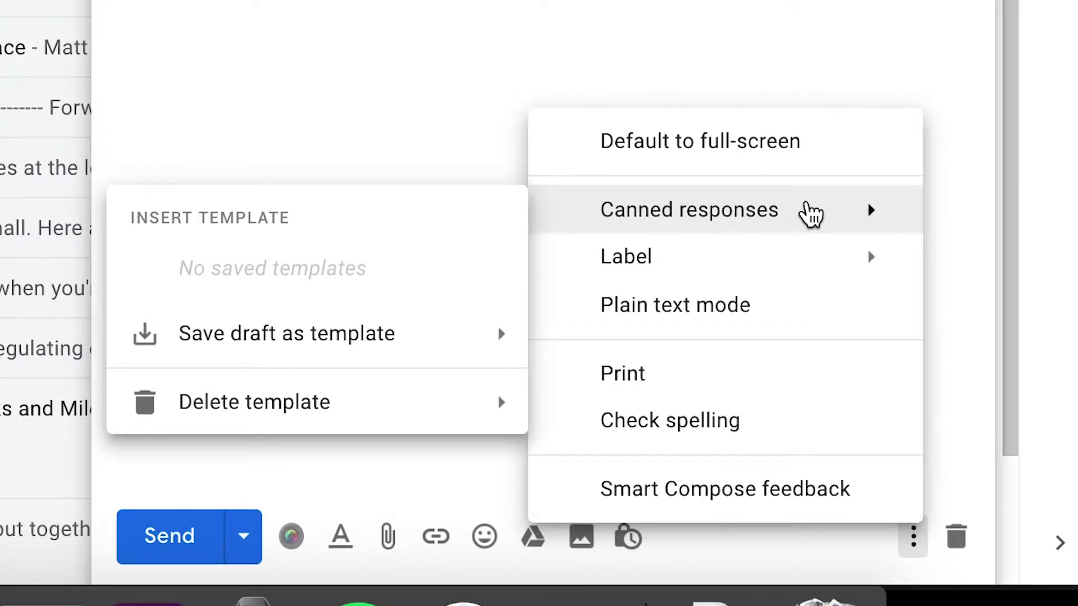
{"action": "mouse_move", "coordinate": [611, 491]}
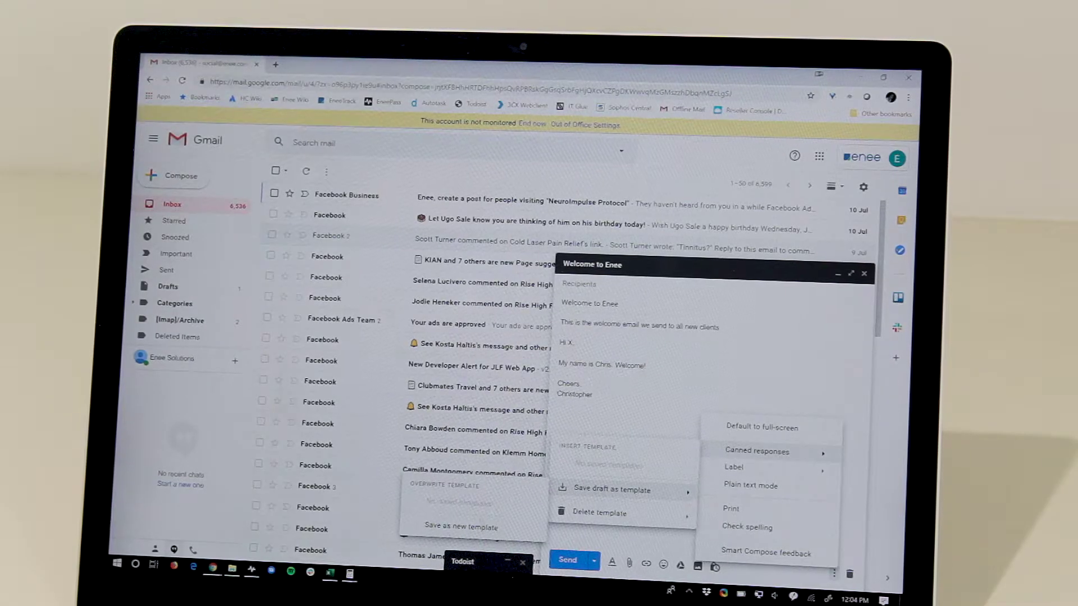
Save the draft as a new canned response template named 'Welcome to Enee'.
{"action": "left_click", "coordinate": [477, 531]}
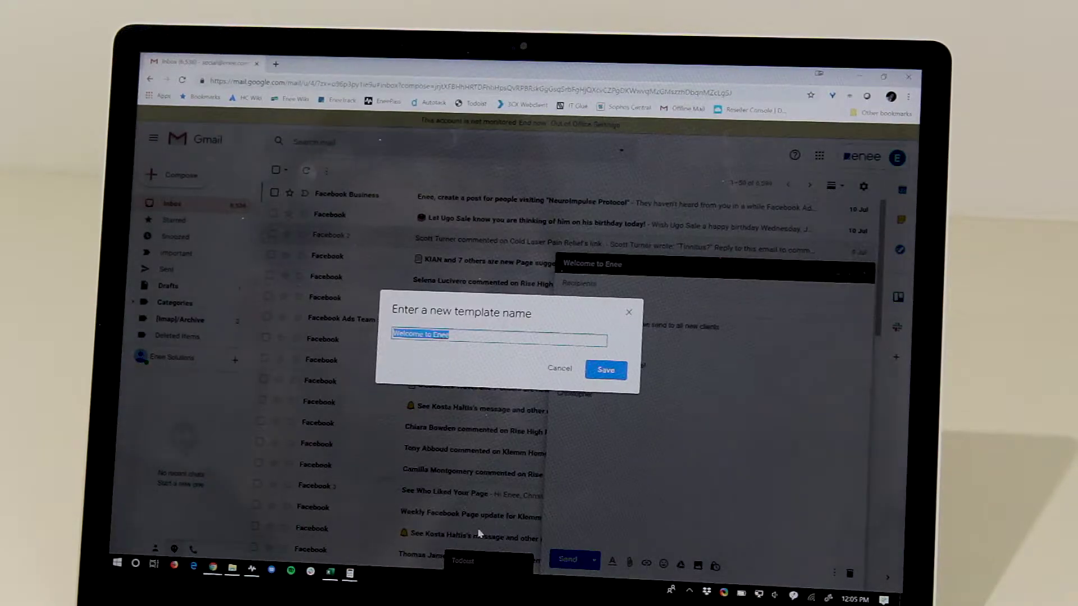
{"action": "left_click", "coordinate": [603, 370]}
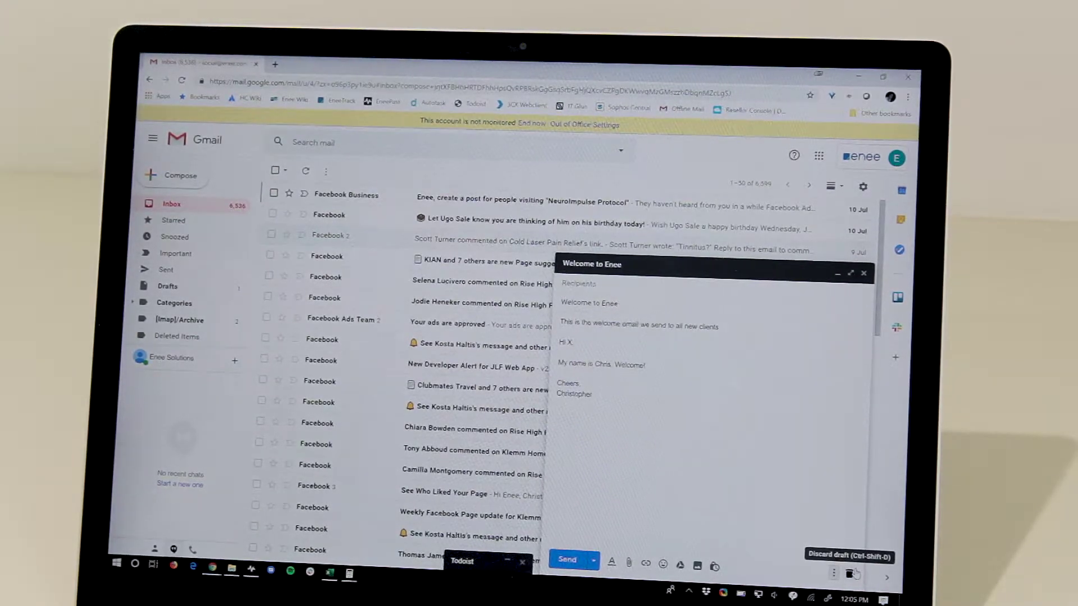
Trash the Welcome to Enee draft and start a blank message with the C shortcut.
{"action": "left_click", "coordinate": [851, 574]}
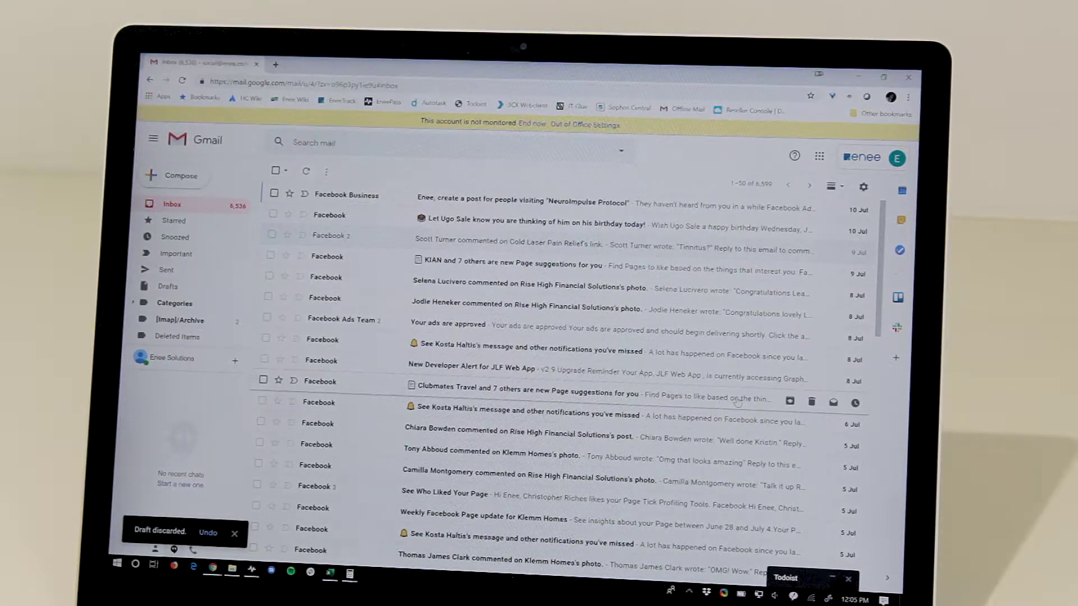
{"action": "key", "text": "c"}
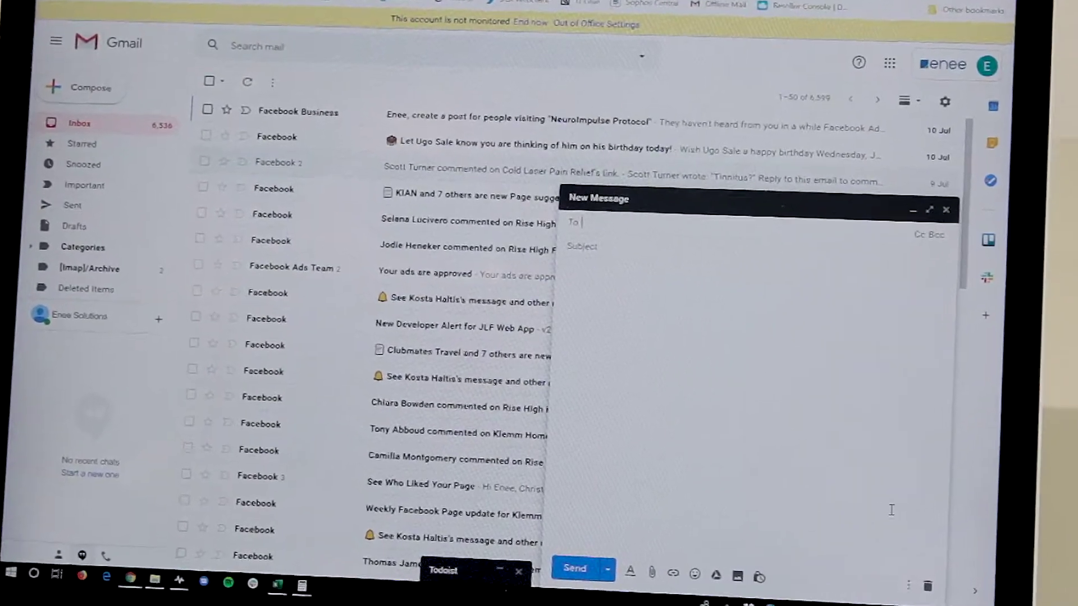
{"action": "left_click", "coordinate": [943, 581]}
{"action": "mouse_move", "coordinate": [839, 413]}
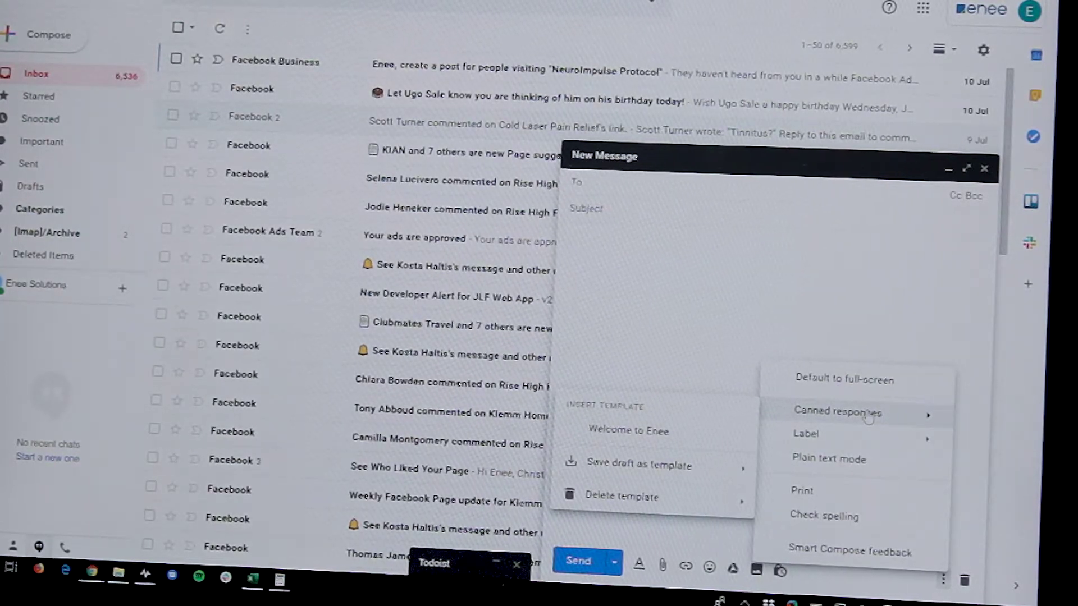
Insert the 'Welcome to Enee' template into the blank message.
{"action": "left_click", "coordinate": [665, 441]}
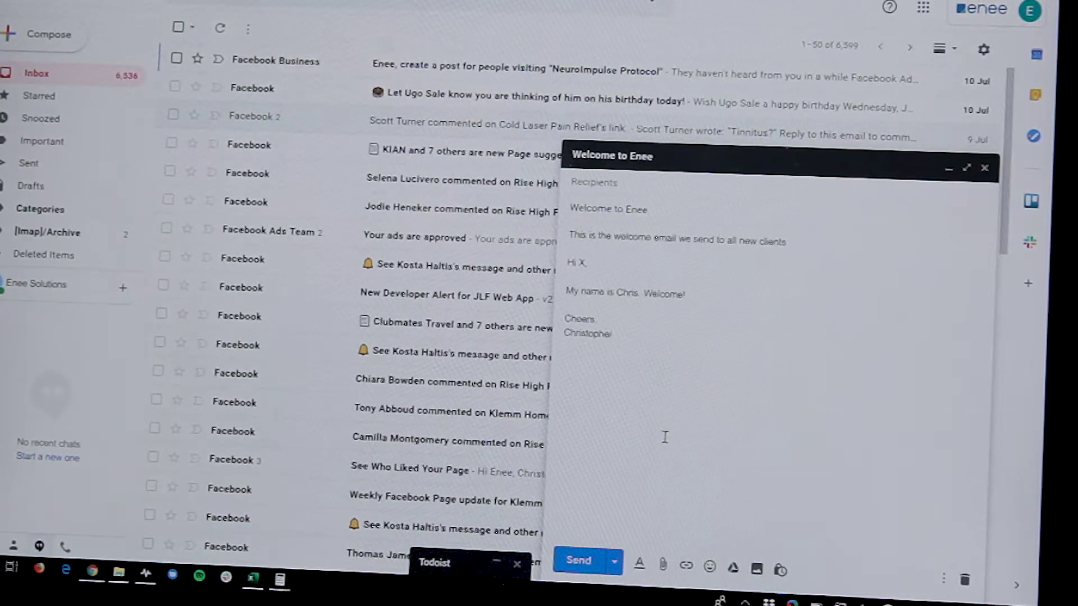